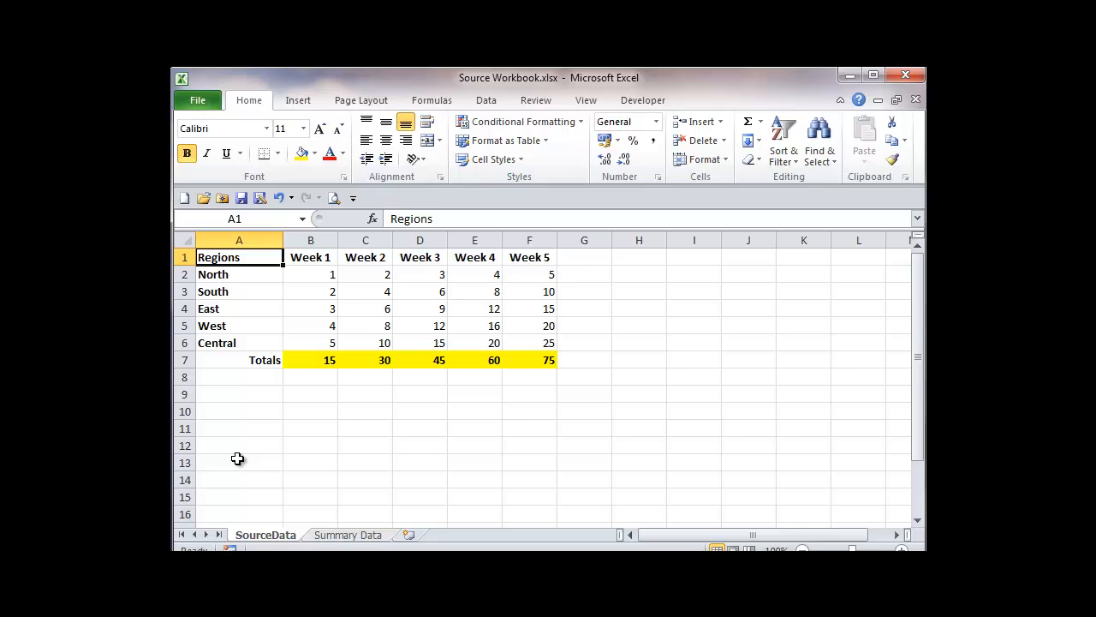
Copy the region names in A2:A6 to A10:A14, and clear the copied cells.
drag(228, 411, 230, 472)
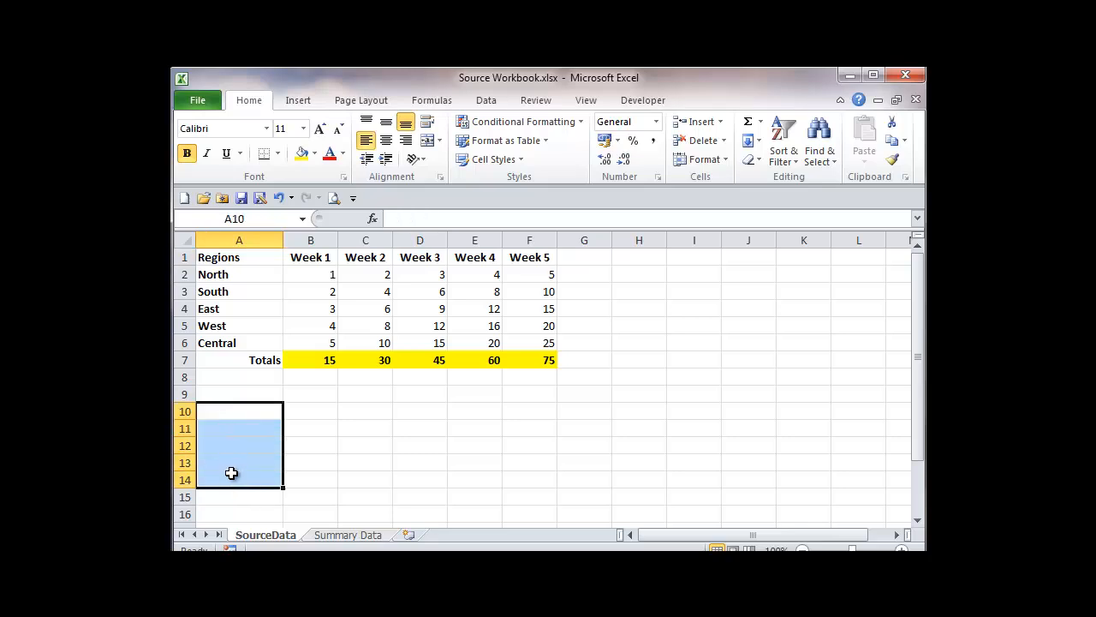
click(417, 409)
drag(234, 274, 229, 349)
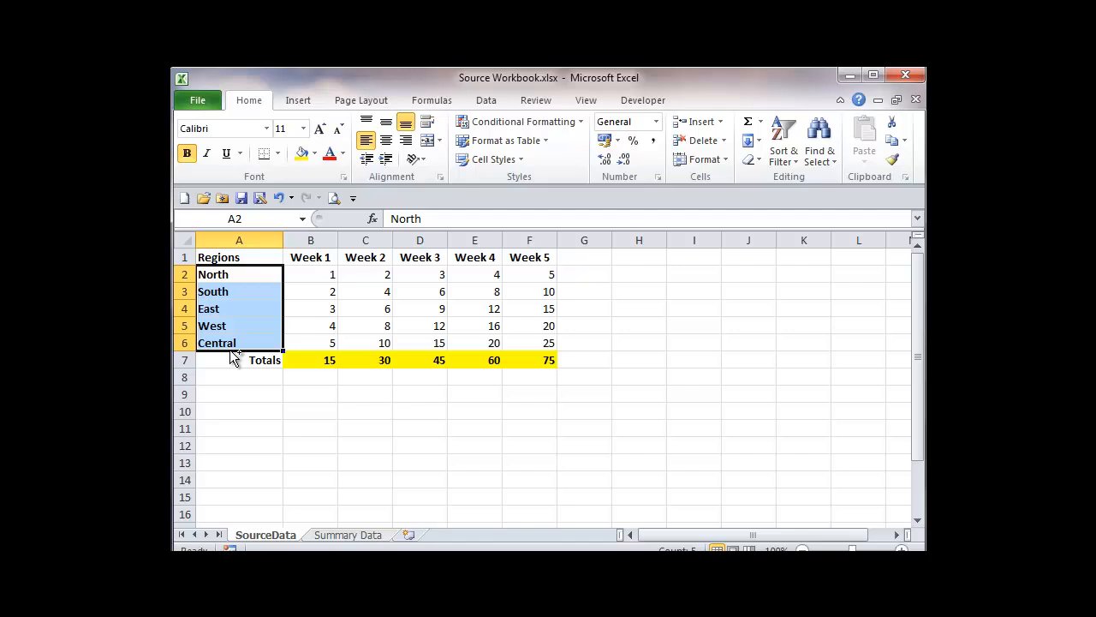
drag(231, 351, 246, 480)
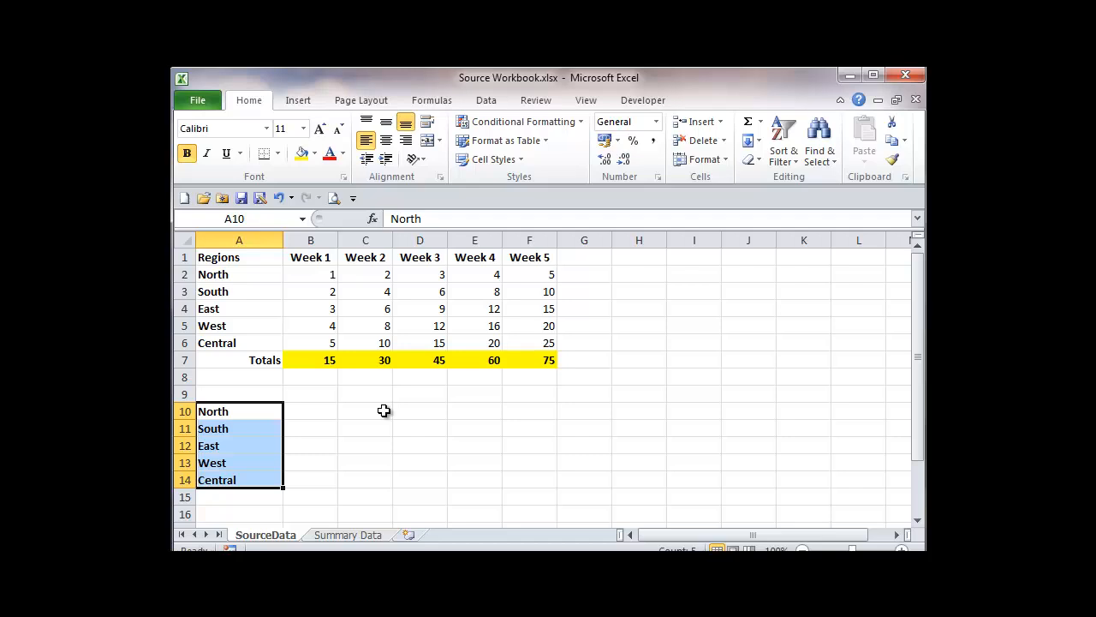
key(Delete)
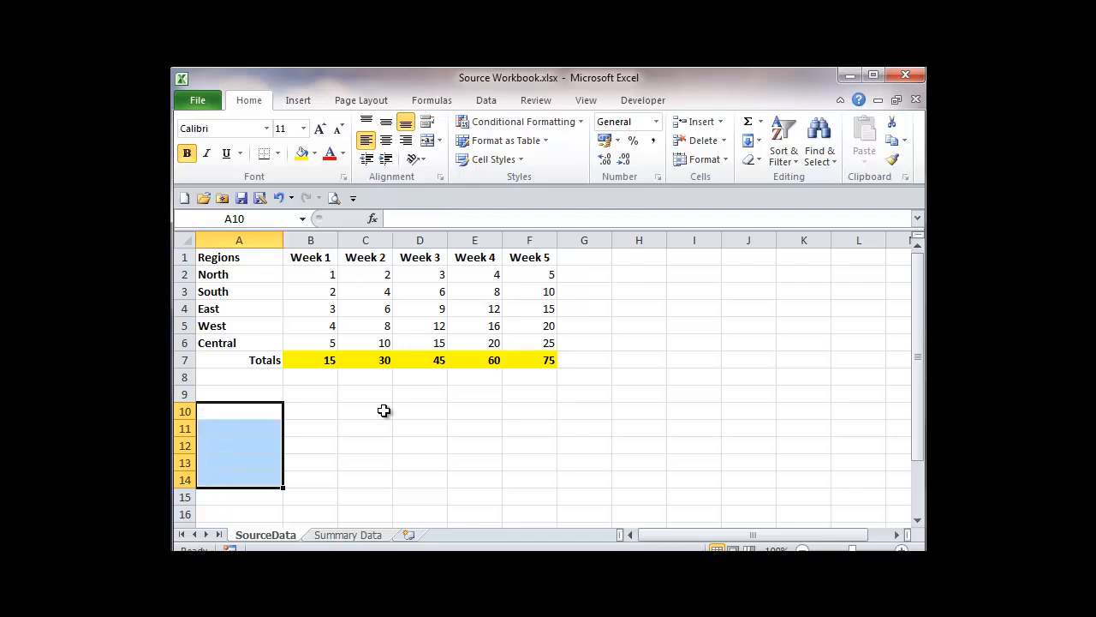
Fill A10:A14 with links to the region names in column A, starting from =A2, and check each cell's formula.
click(249, 410)
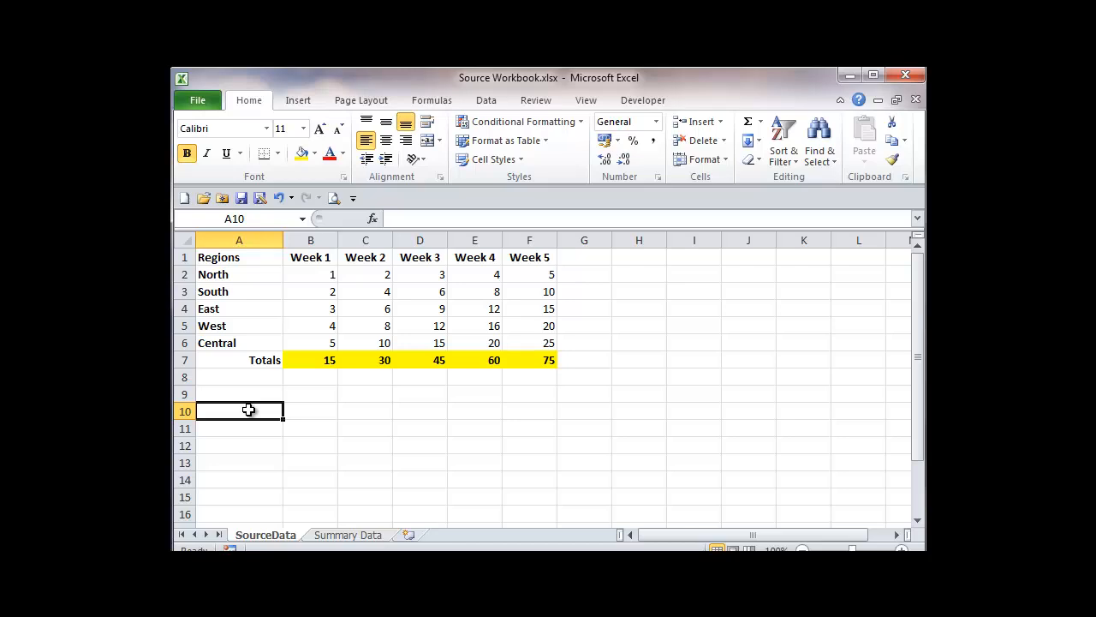
text(=)
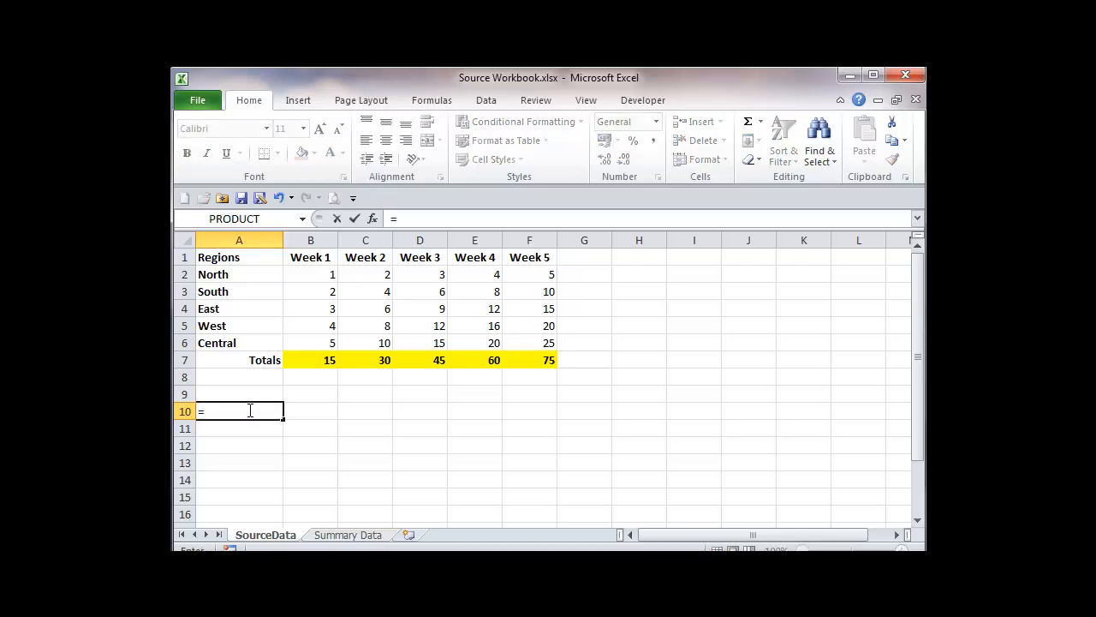
text(a2)
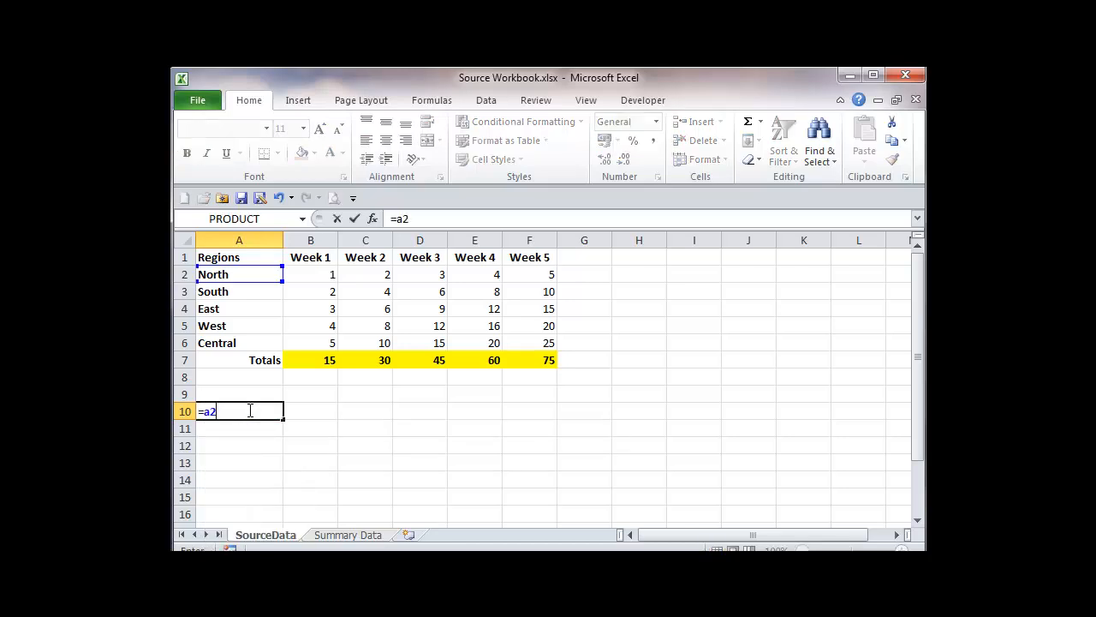
click(354, 218)
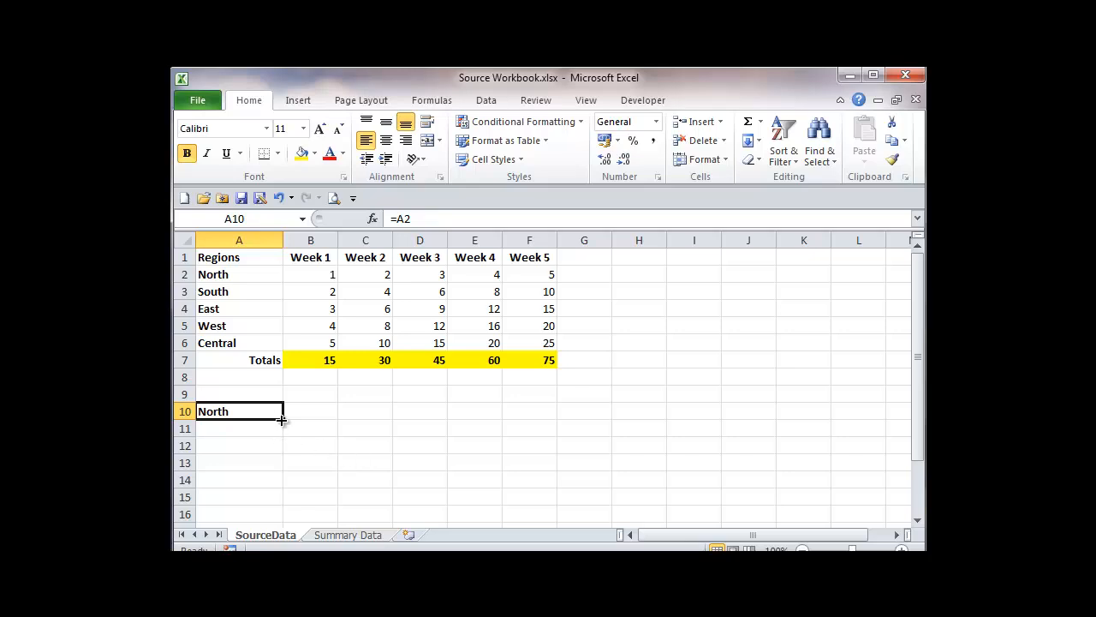
drag(284, 419, 283, 482)
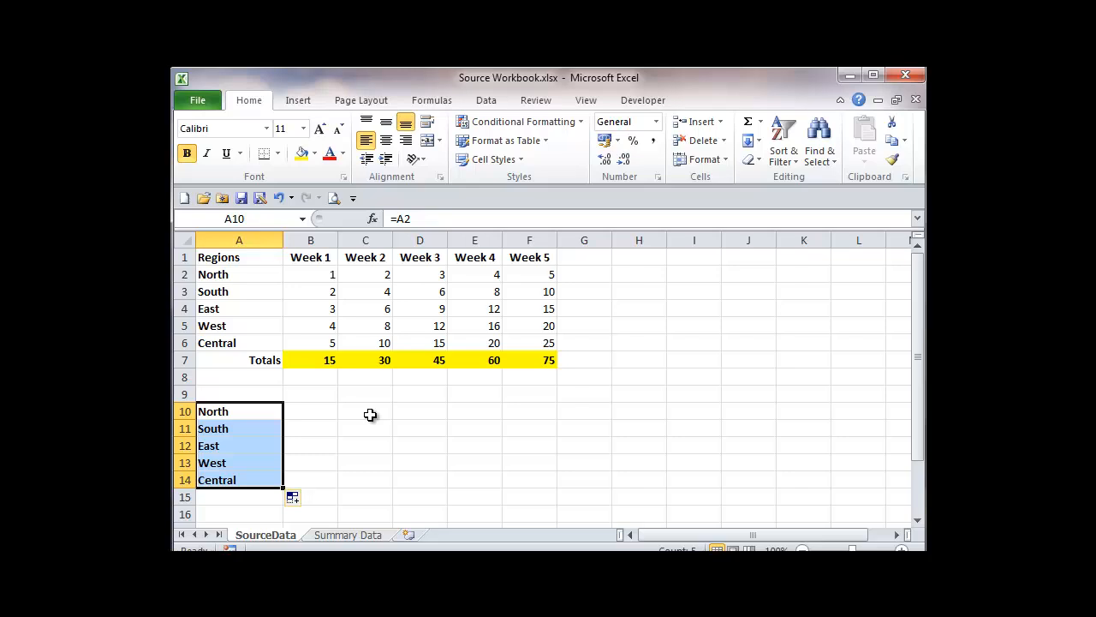
click(255, 411)
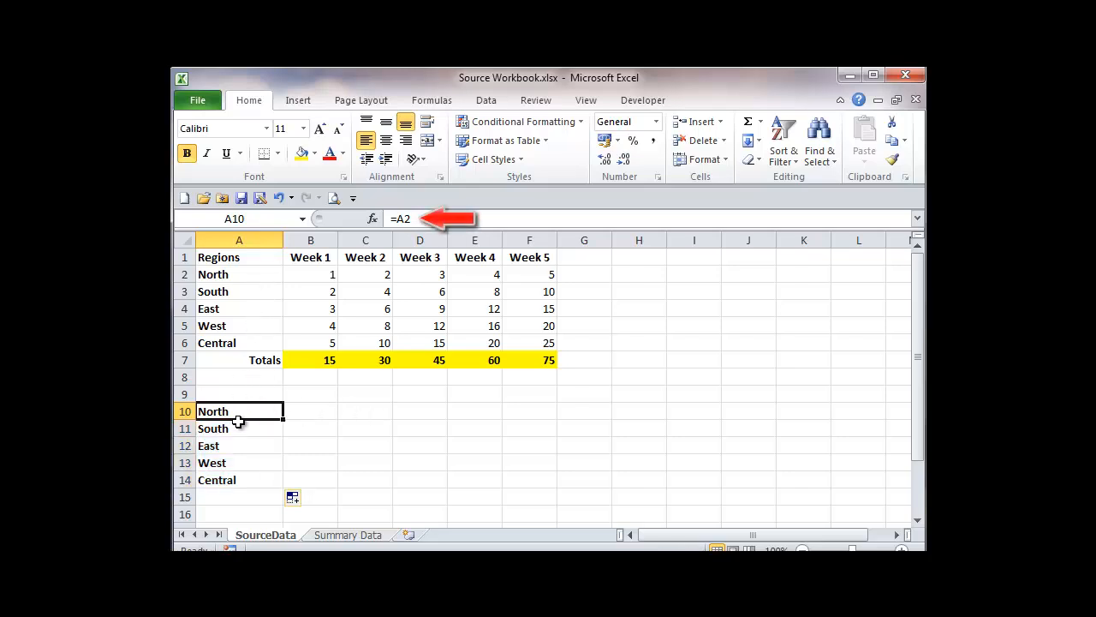
click(236, 430)
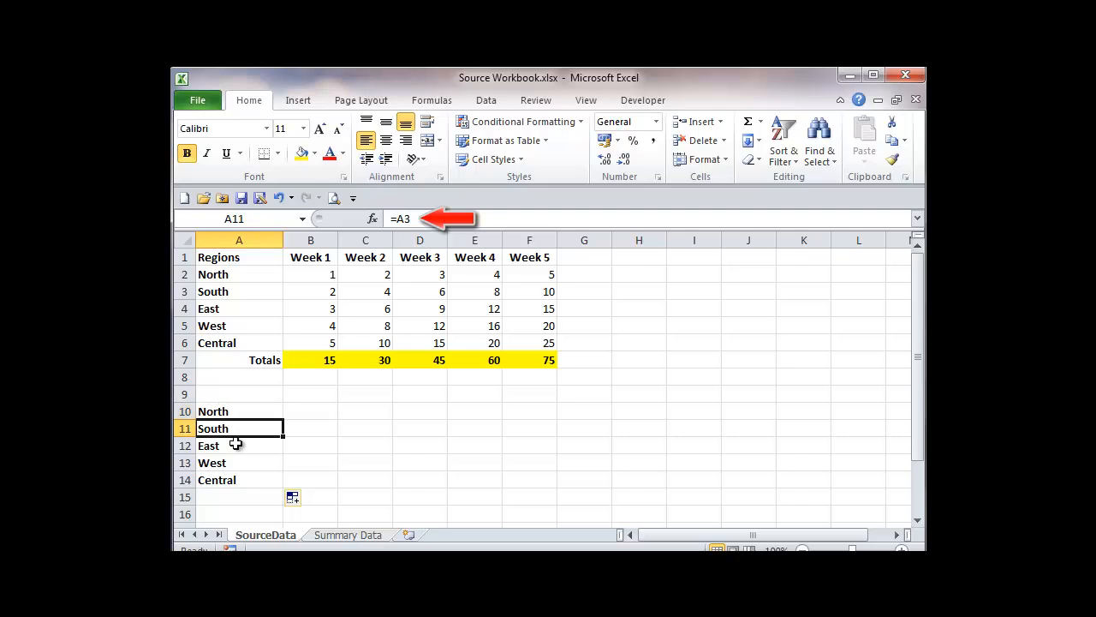
click(236, 446)
click(236, 463)
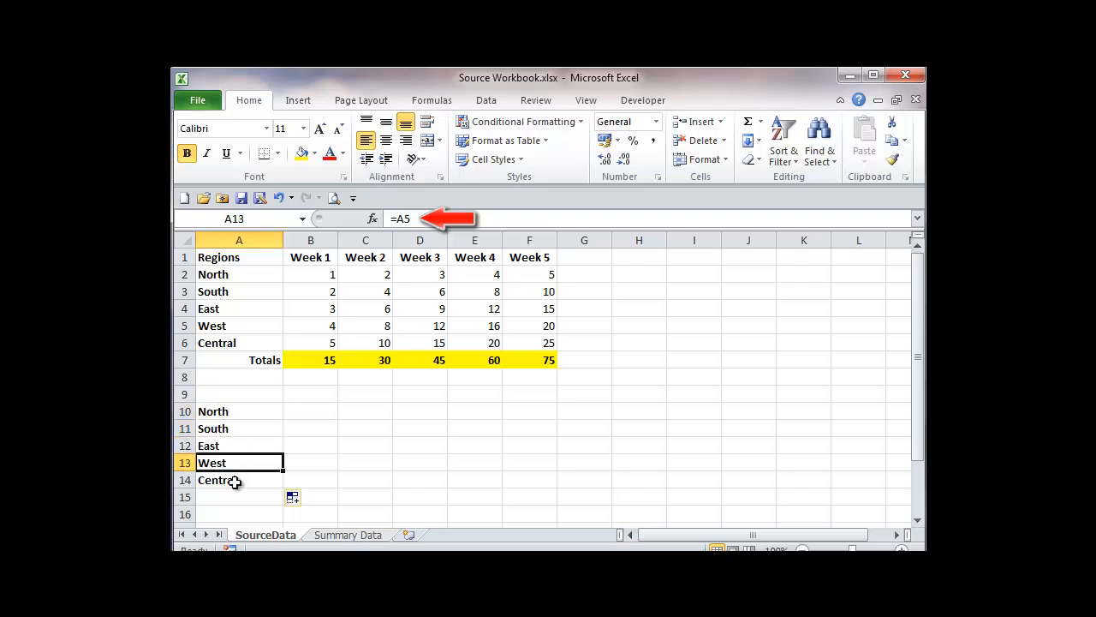
click(235, 480)
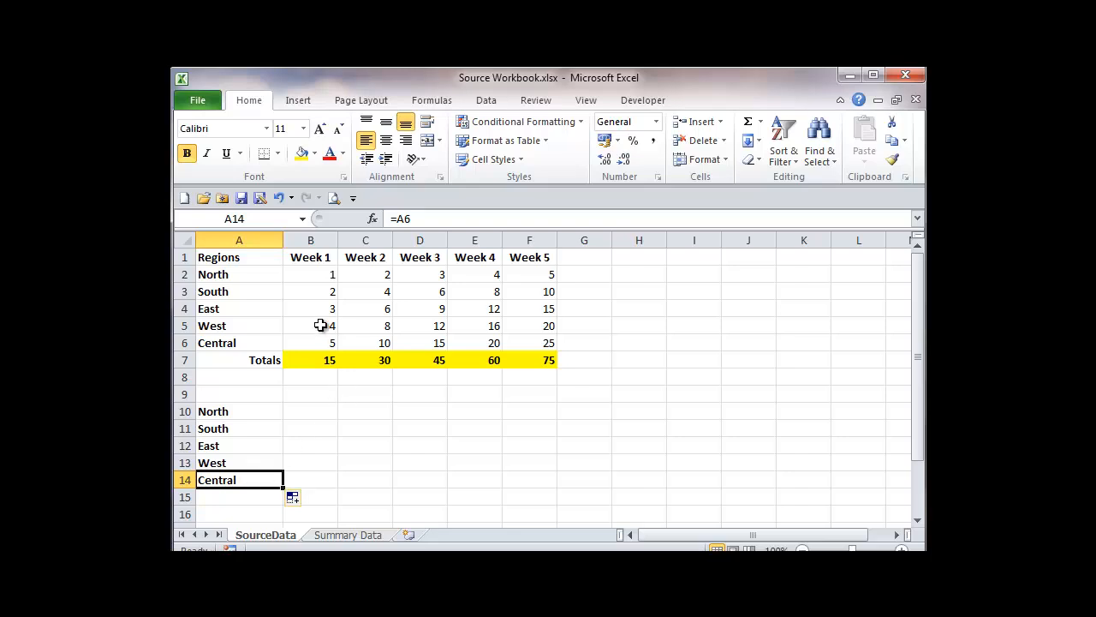
Change the region name in cell A2 to Northern.
click(235, 274)
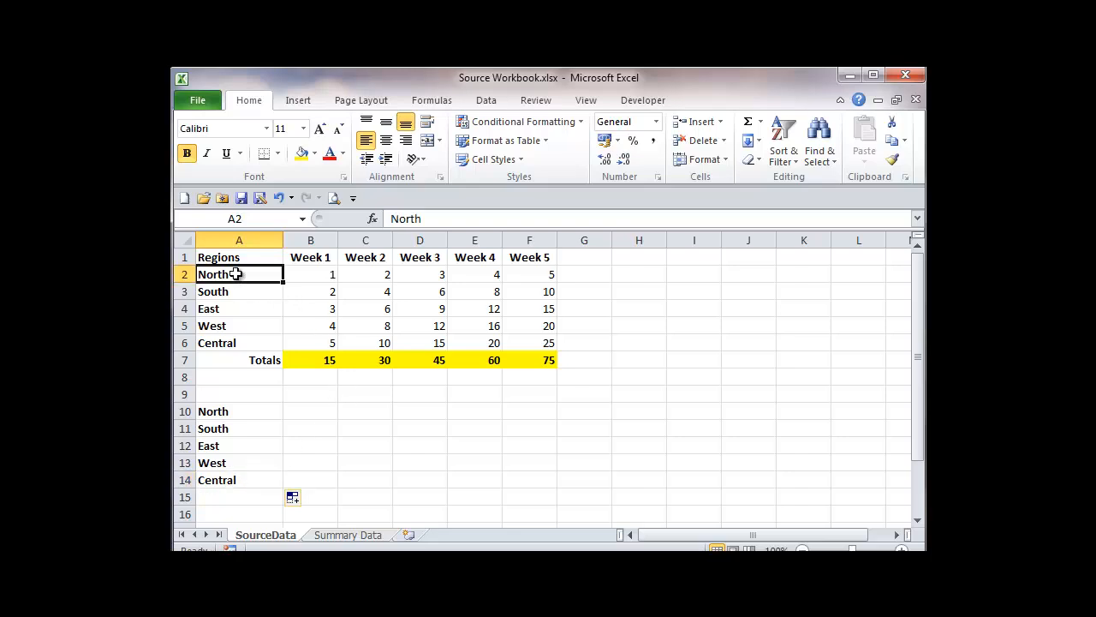
text(Northe)
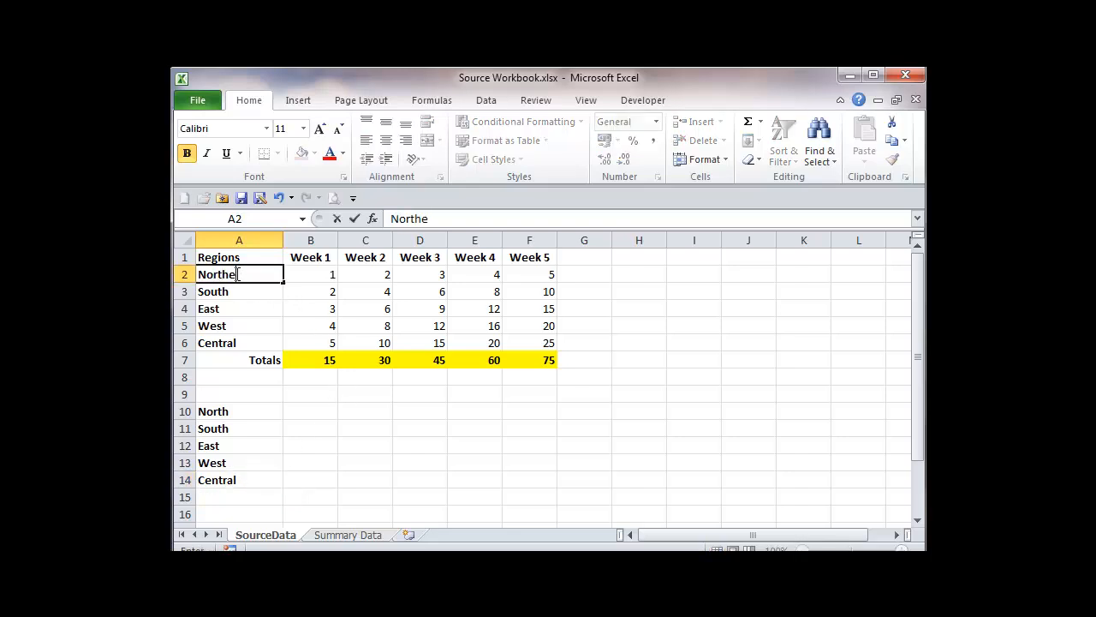
text(rn)
key(Tab)
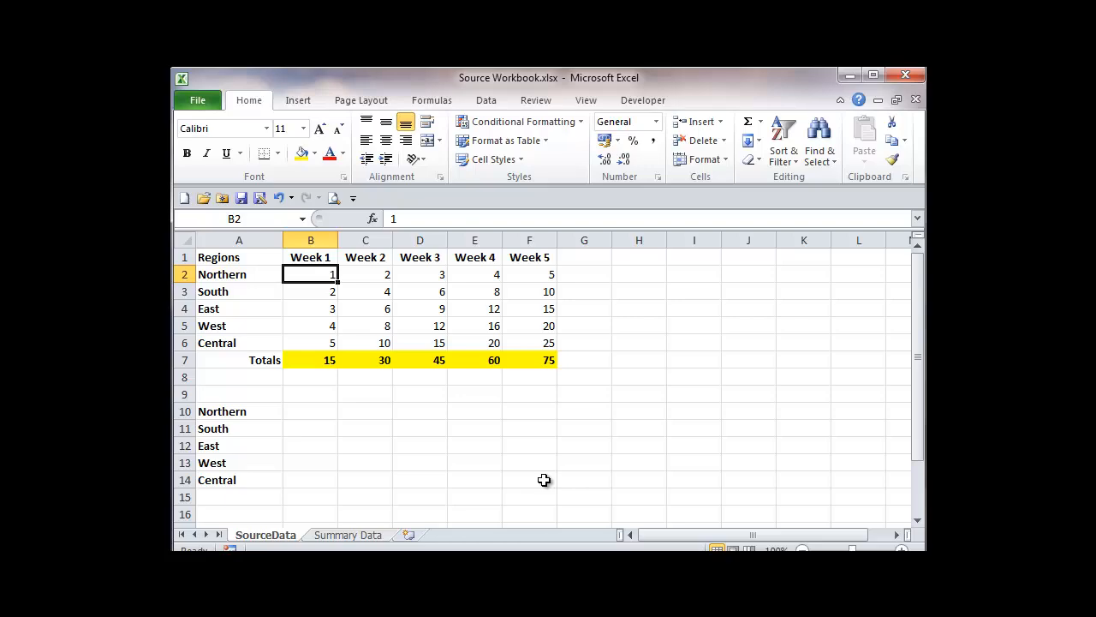
click(370, 536)
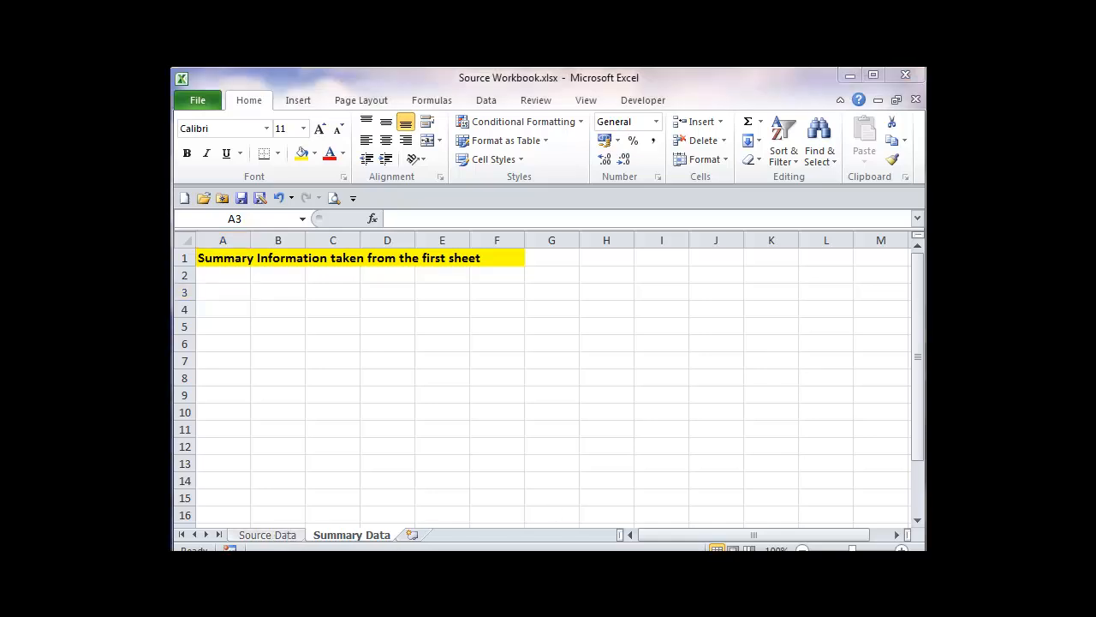
click(223, 292)
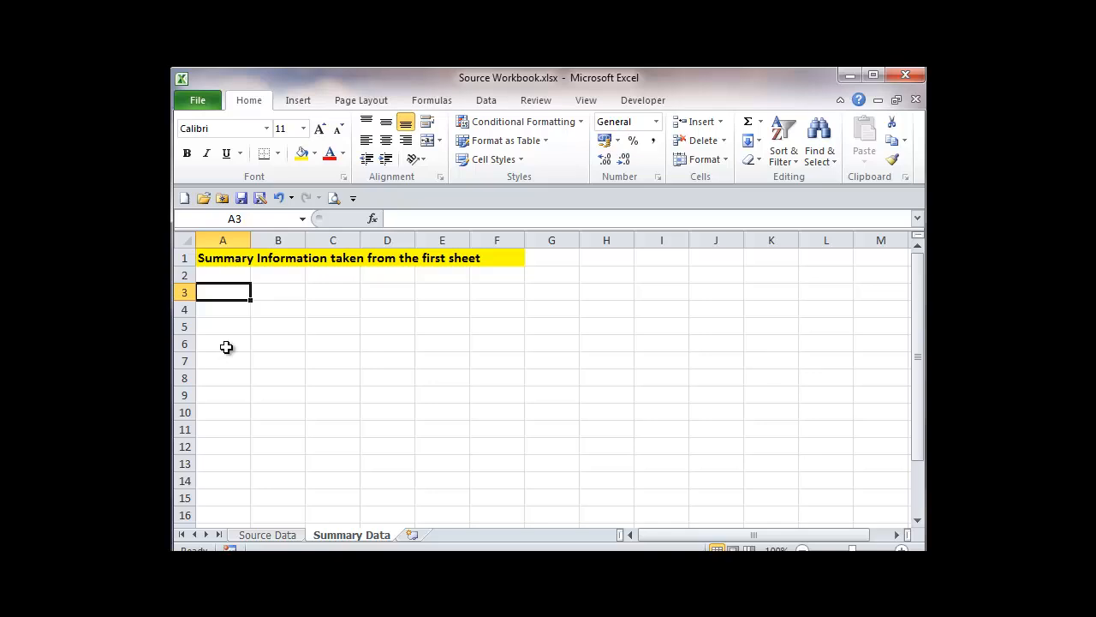
text(=)
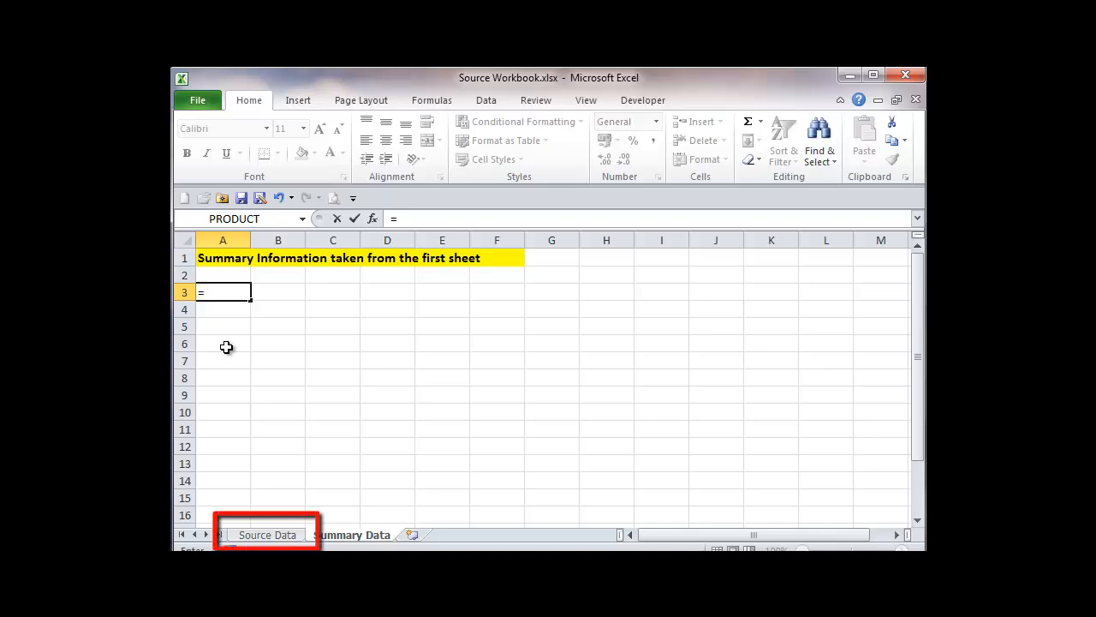
click(267, 537)
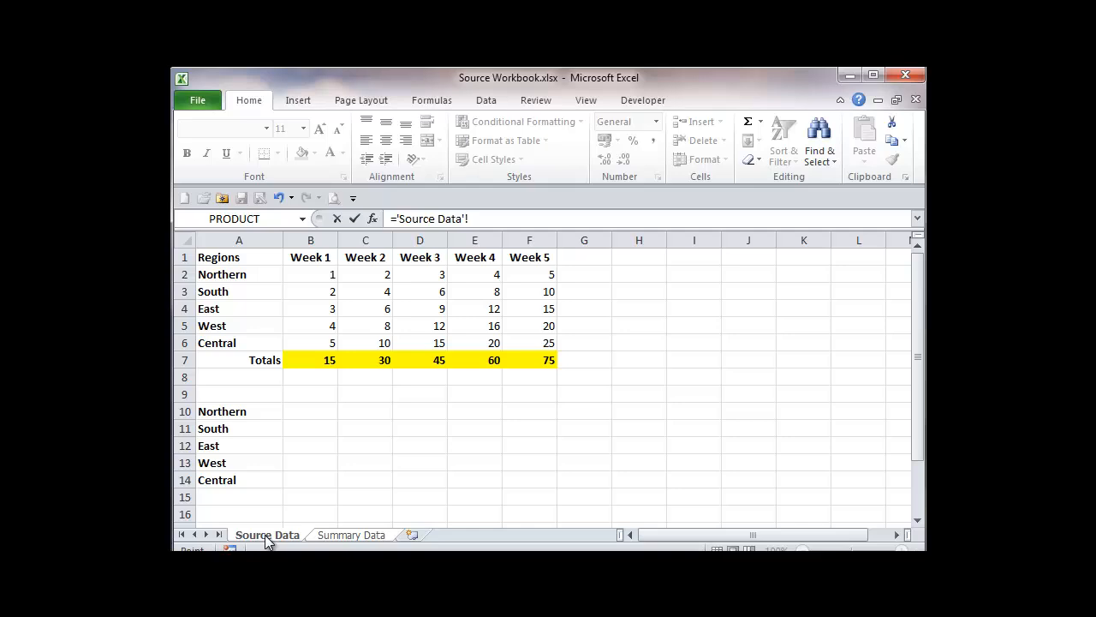
key(Escape)
Rename the Source Data sheet as SourceData, without the space.
double_click(268, 535)
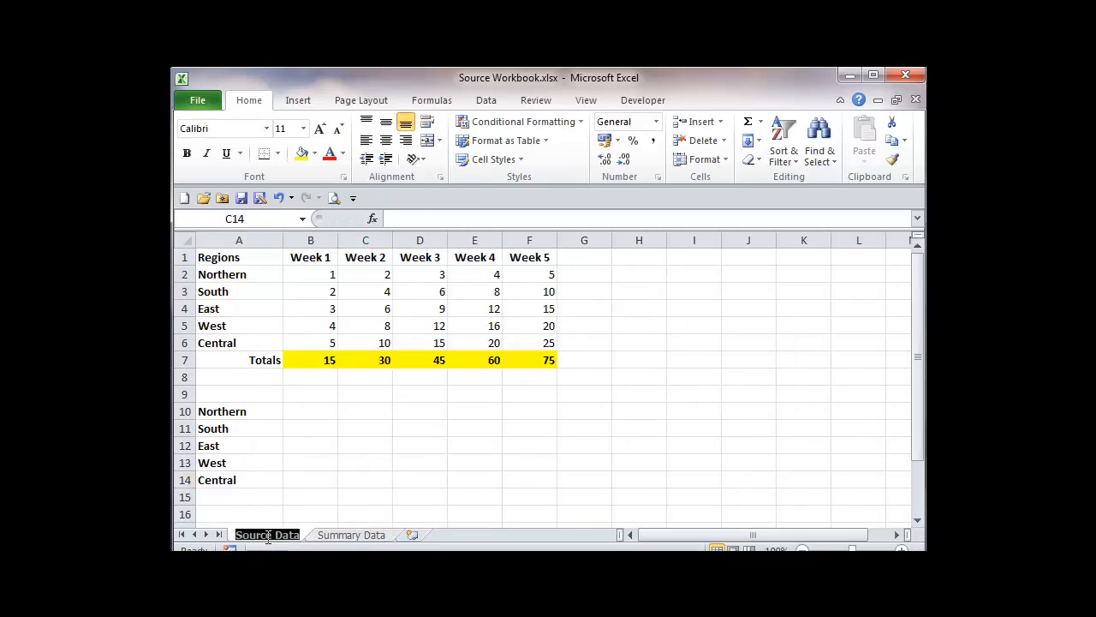
click(274, 535)
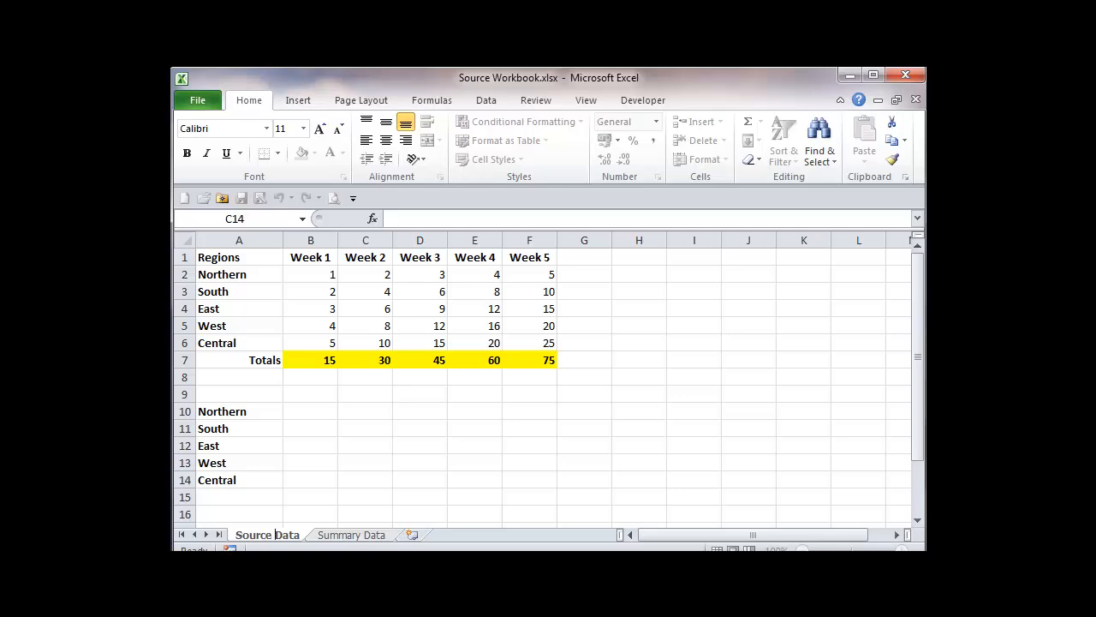
key(BackSpace)
click(302, 463)
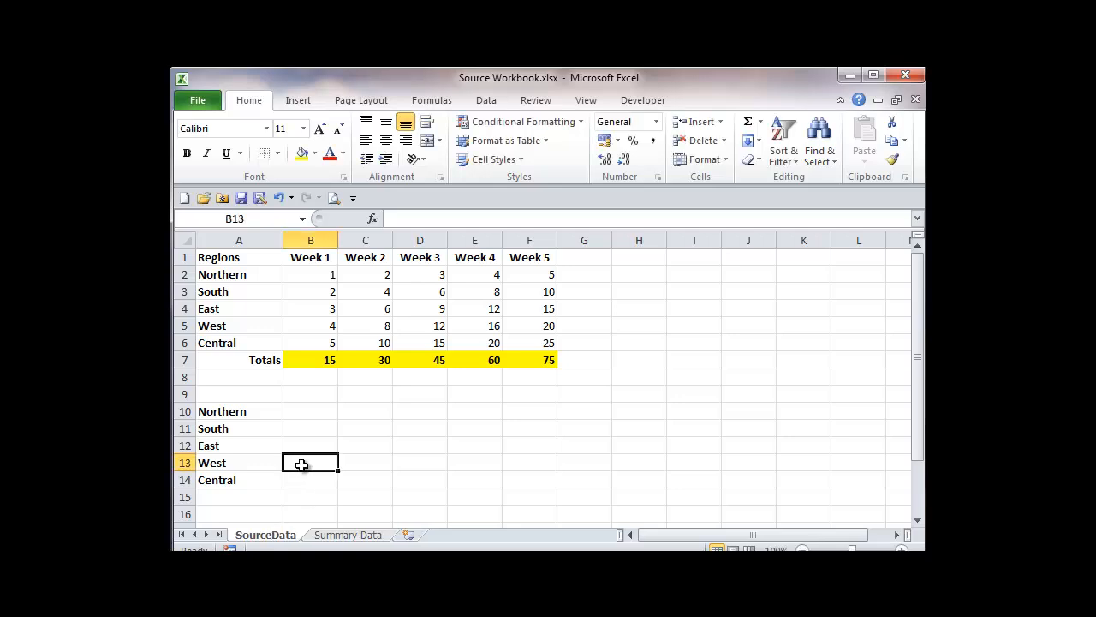
Link cell A3 of the Summary Data sheet to the totals label with the formula =SourceData!A7.
click(343, 535)
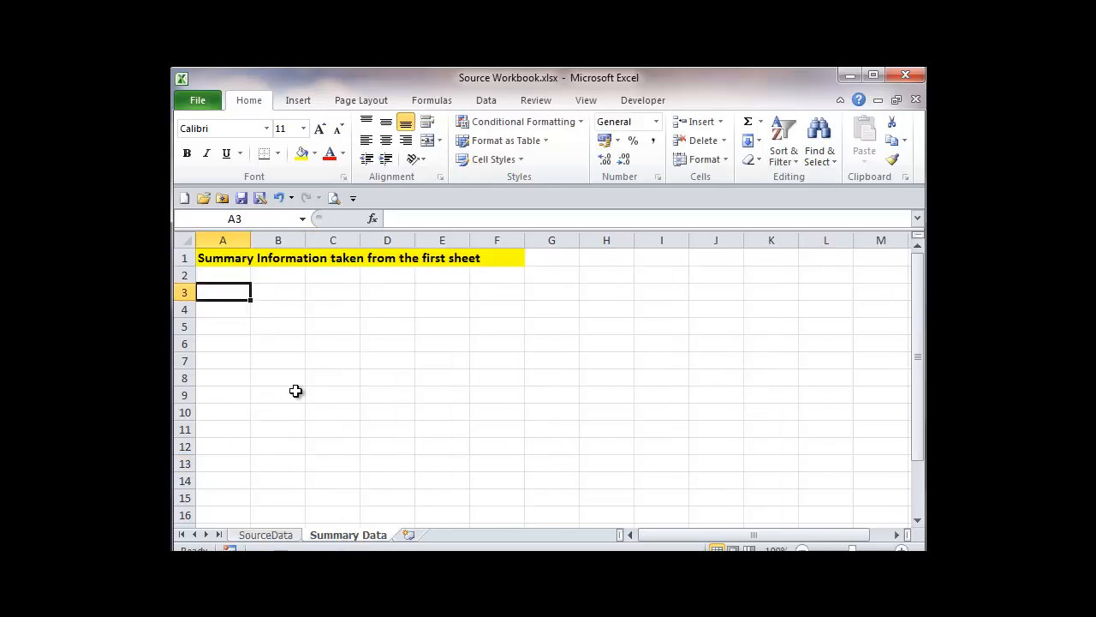
text(=)
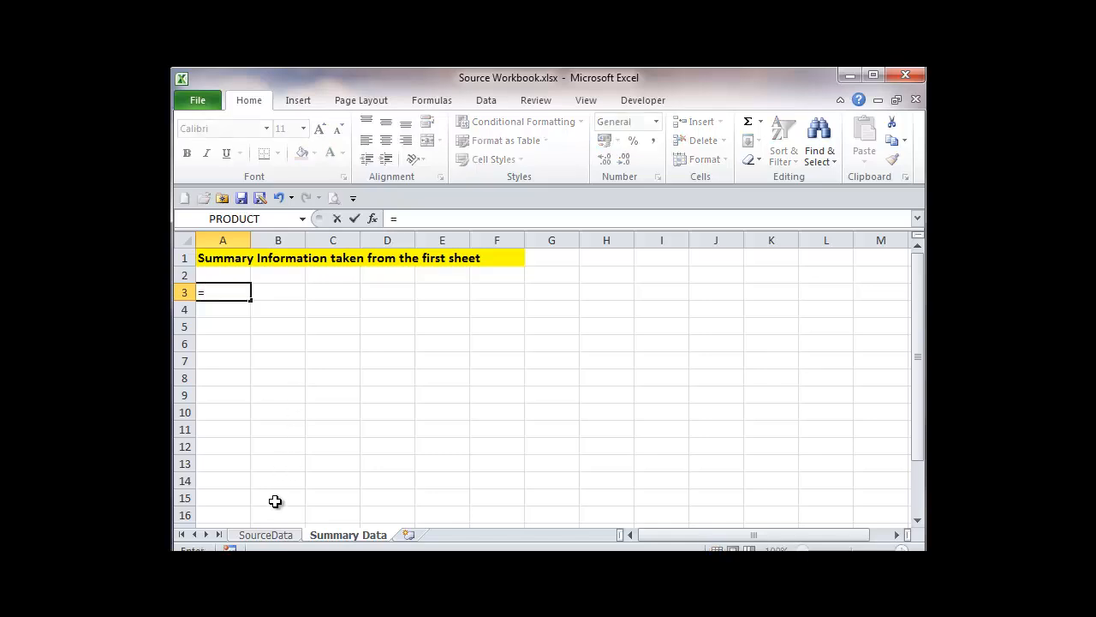
click(272, 535)
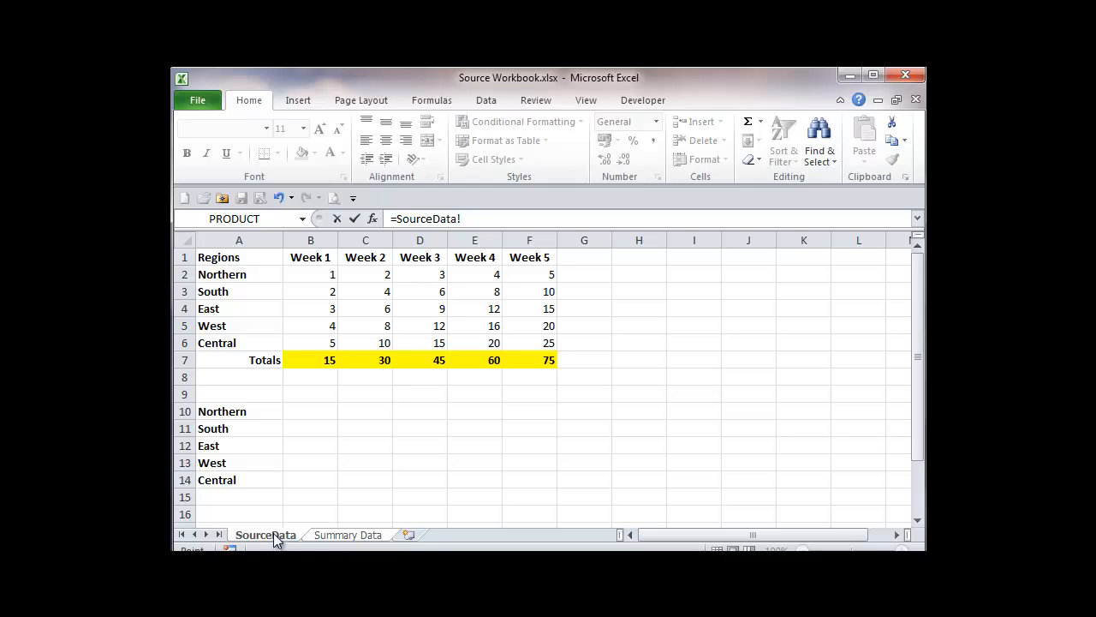
click(255, 359)
click(356, 219)
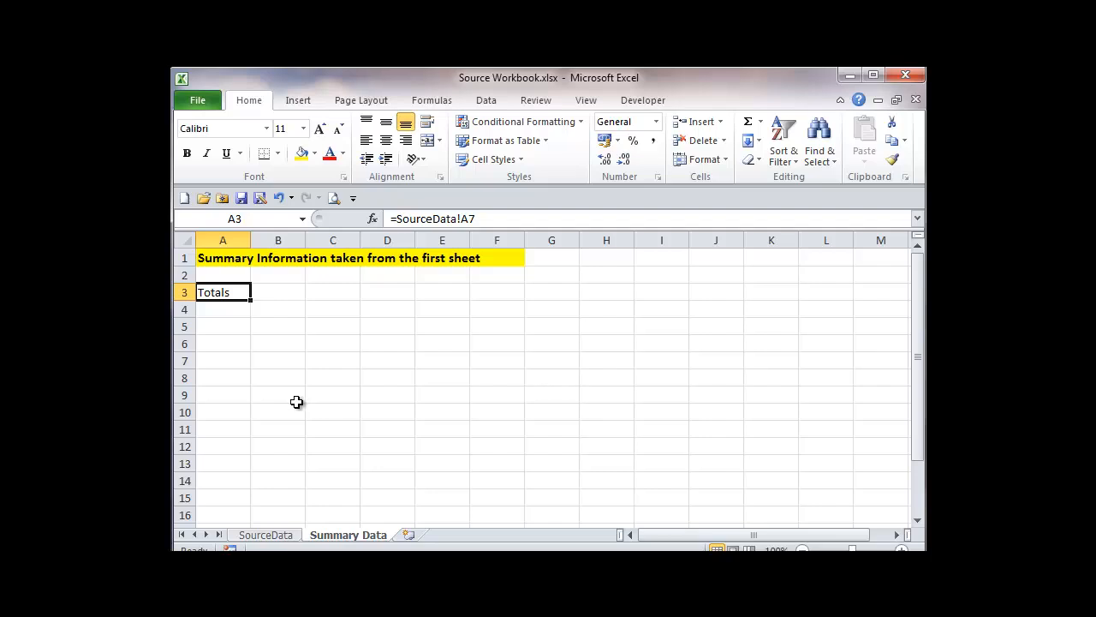
Change the label in cell A7 of the SourceData sheet to TOTALS.
click(266, 534)
click(260, 360)
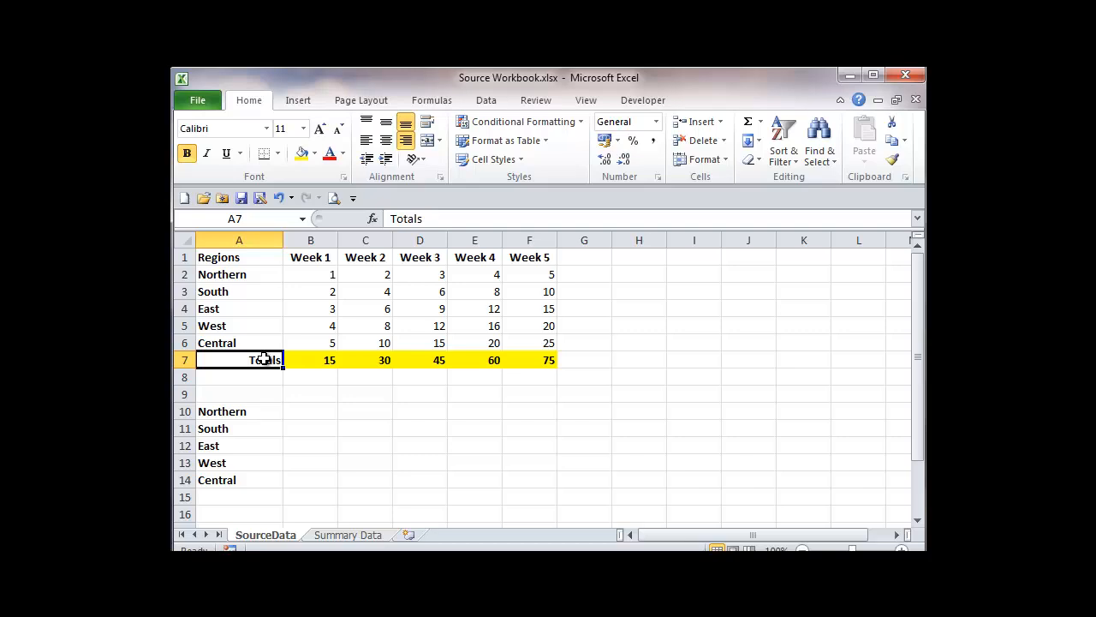
text(TOTALL)
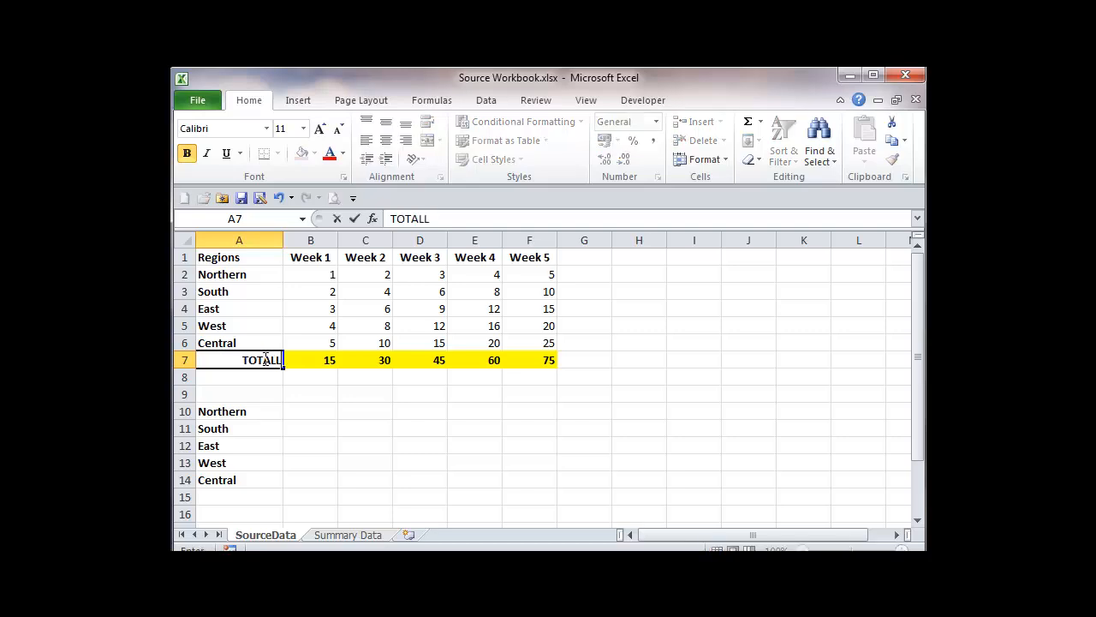
text(S)
key(BackSpace)
key(BackSpace)
text(S)
key(Tab)
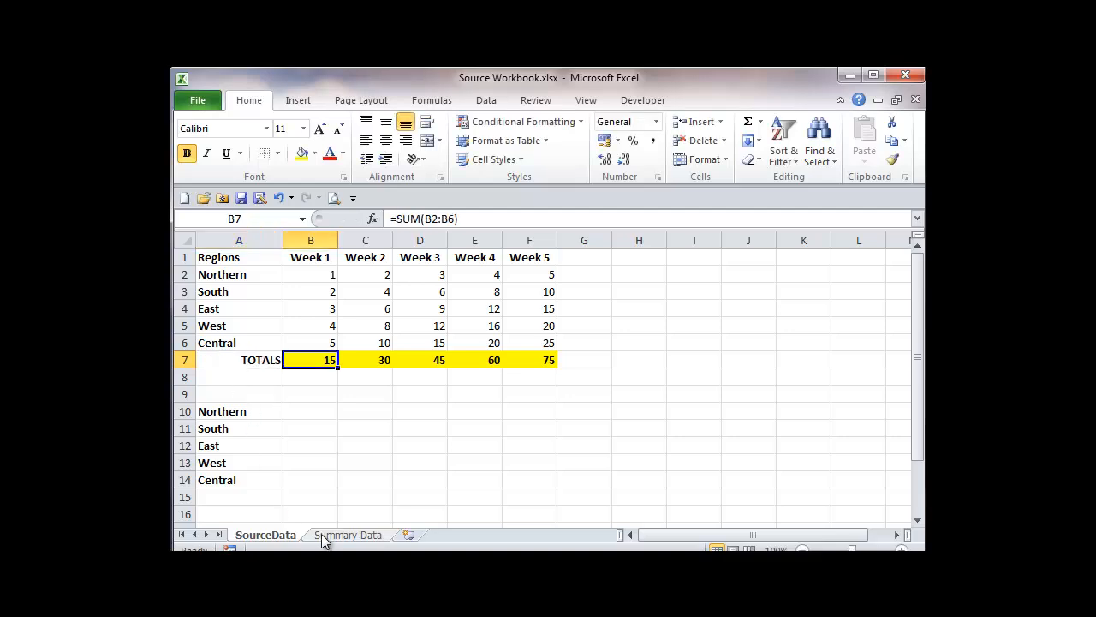
Fill the linking formula in A3 of the Summary Data sheet across to F3.
click(347, 535)
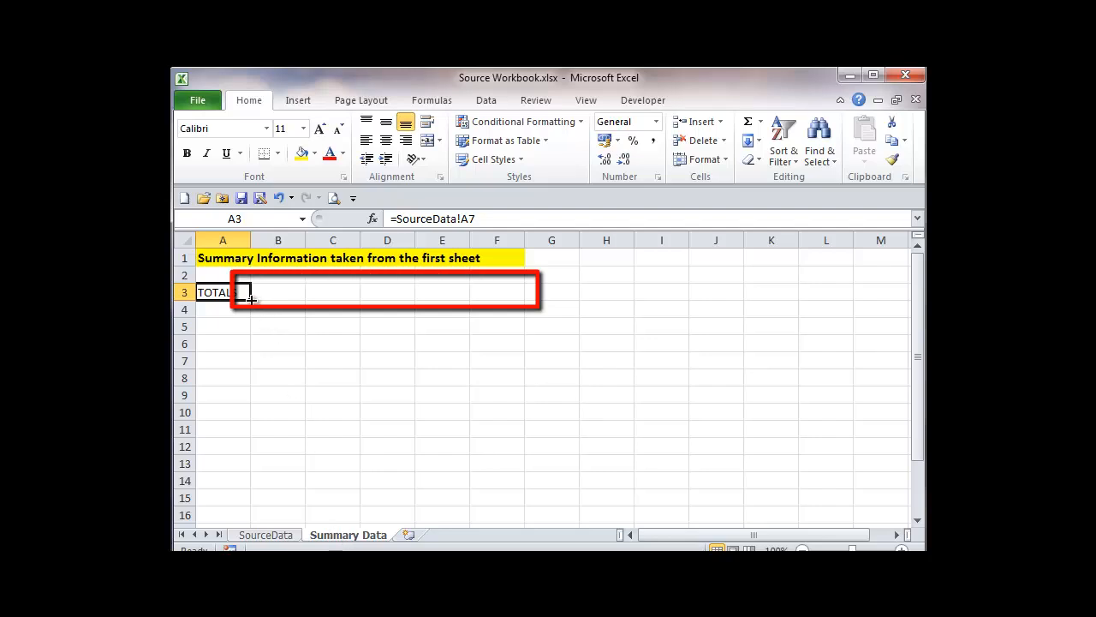
drag(251, 298, 516, 293)
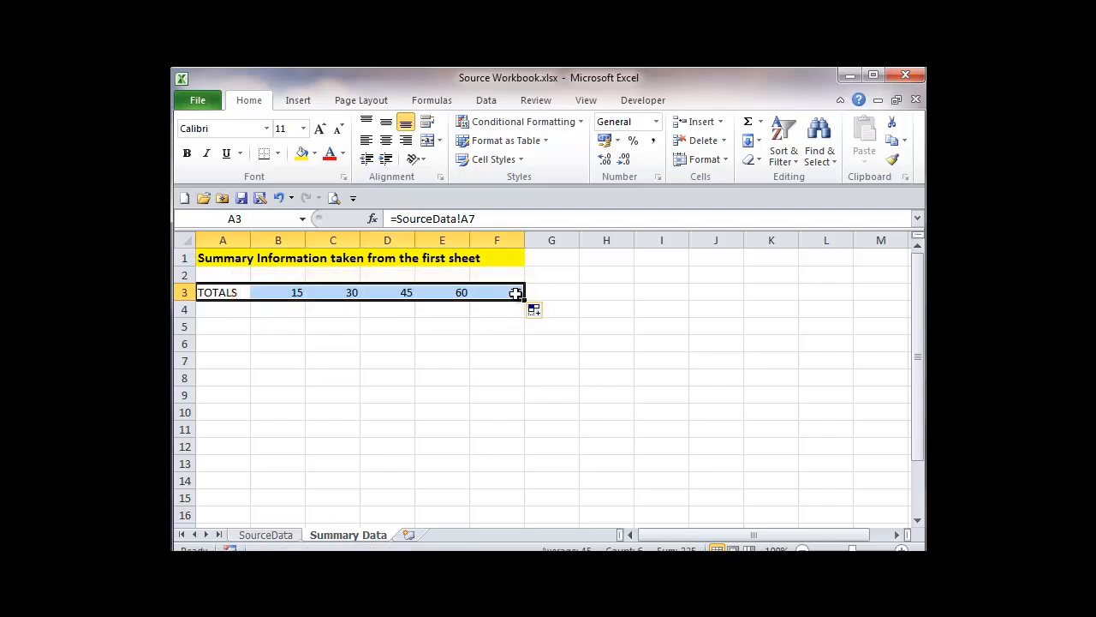
click(219, 327)
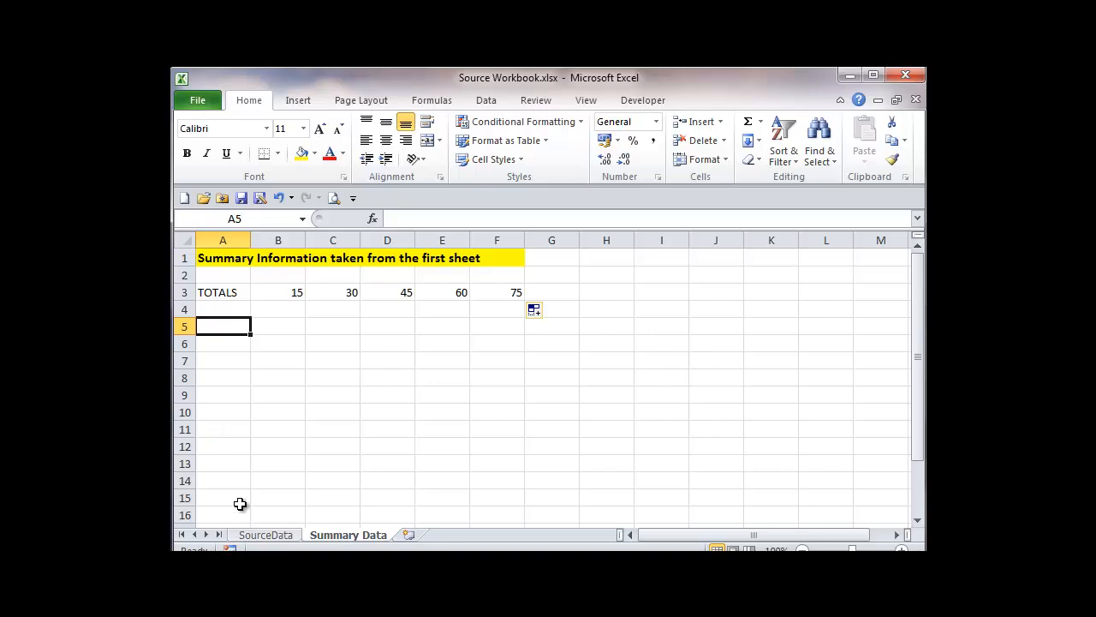
Set the Northern region's Week 1 value on the SourceData sheet to 21 and check the linked totals on Summary Data.
click(257, 536)
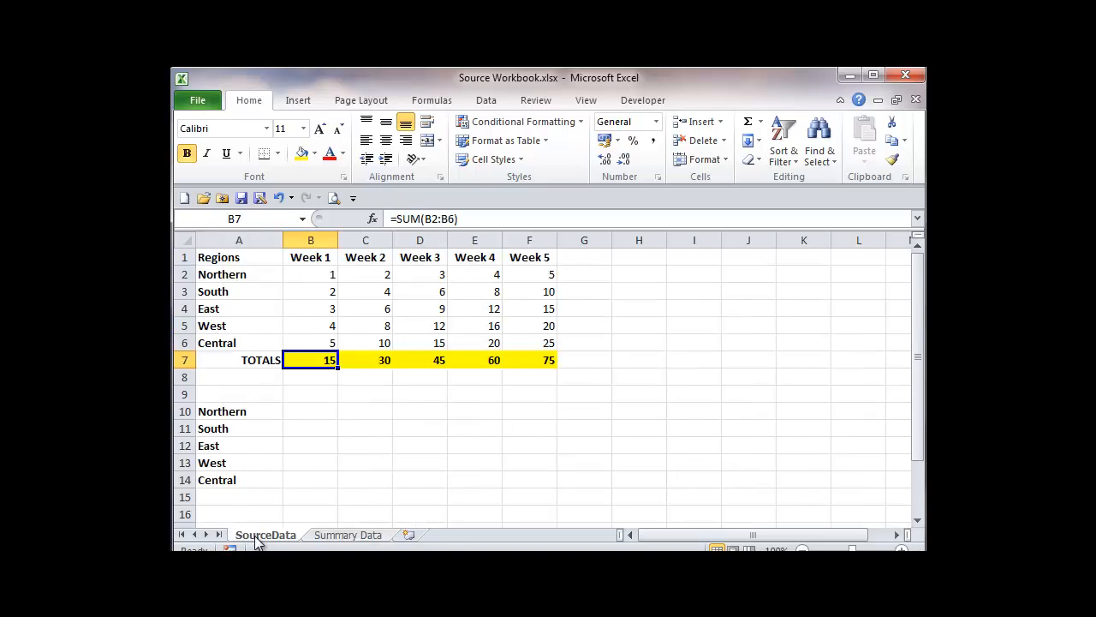
click(310, 273)
text(21)
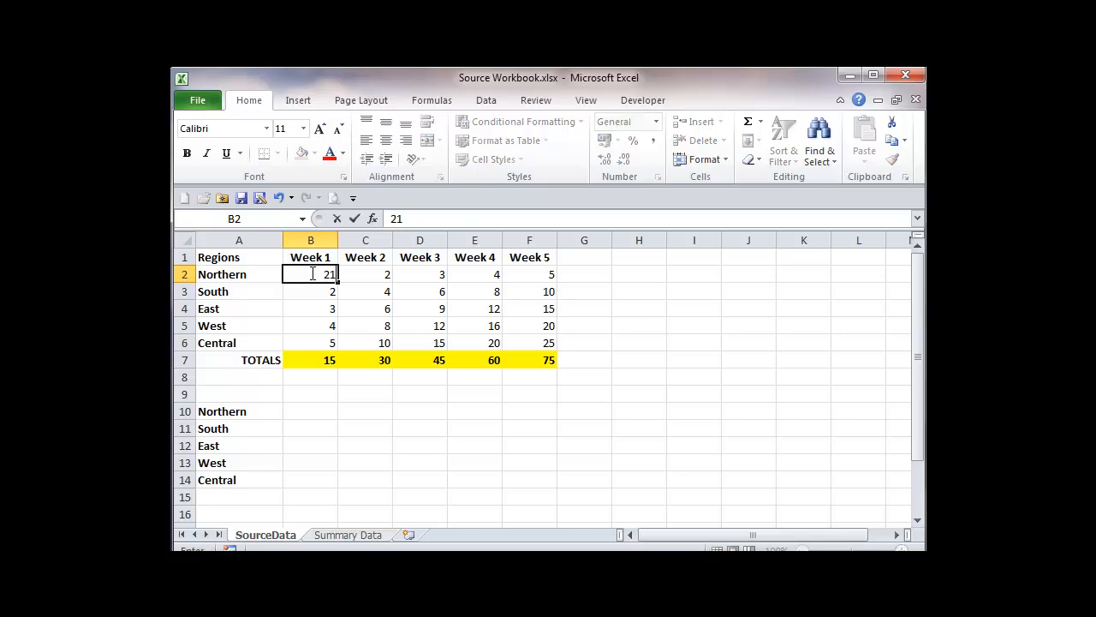
key(Tab)
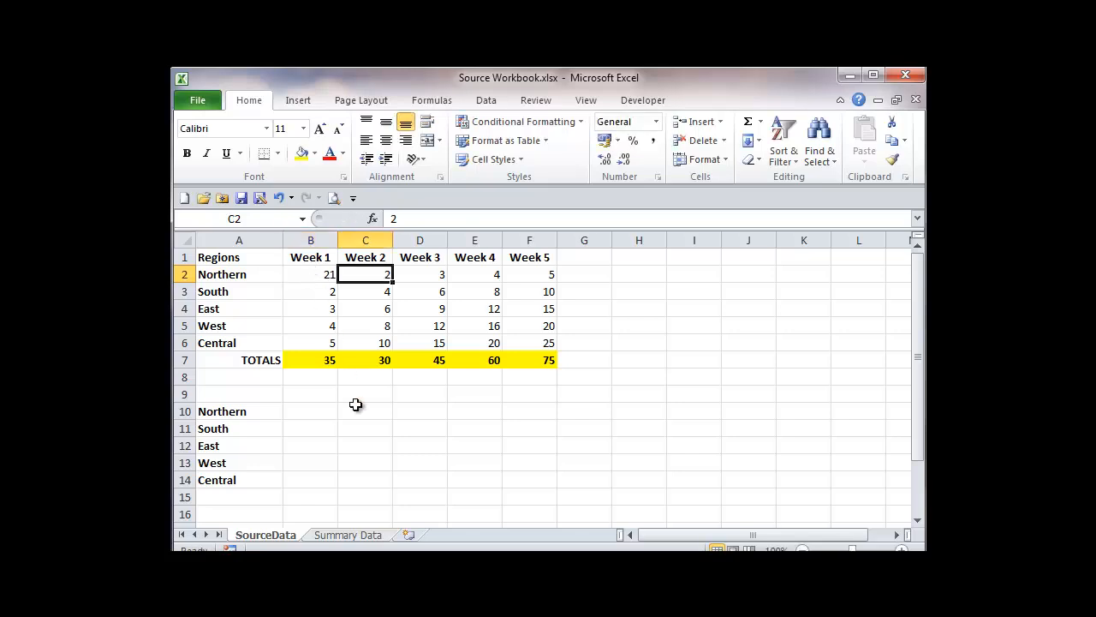
click(360, 535)
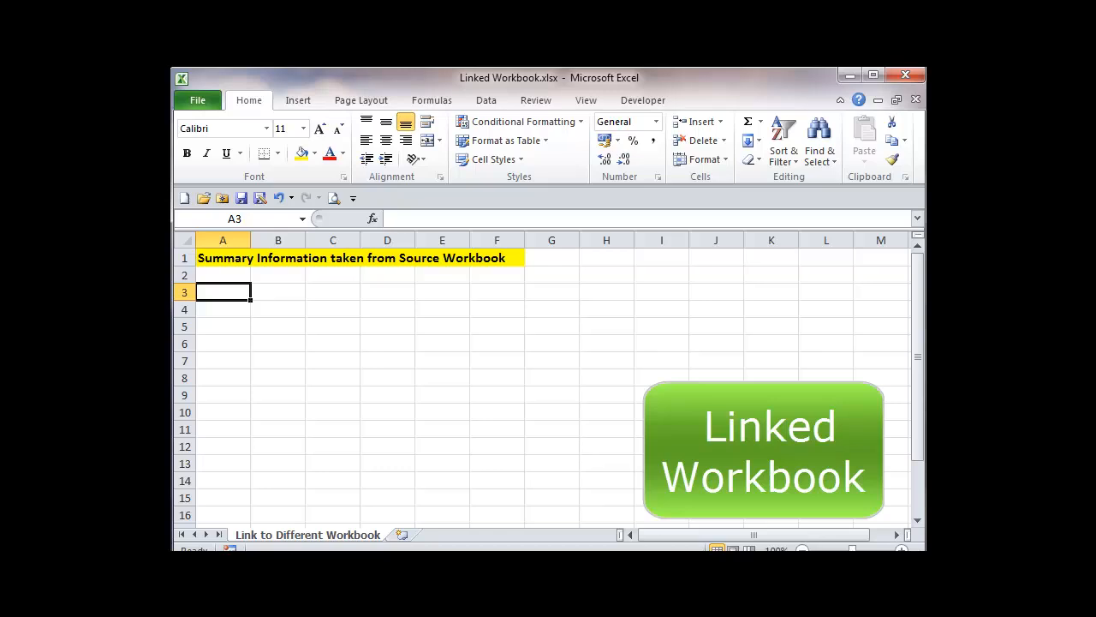
Link cell A3 of Linked Workbook with the relative formula ='[Source Workbook.xlsx]SourceData'!A7 and fill it across to F3.
text(=)
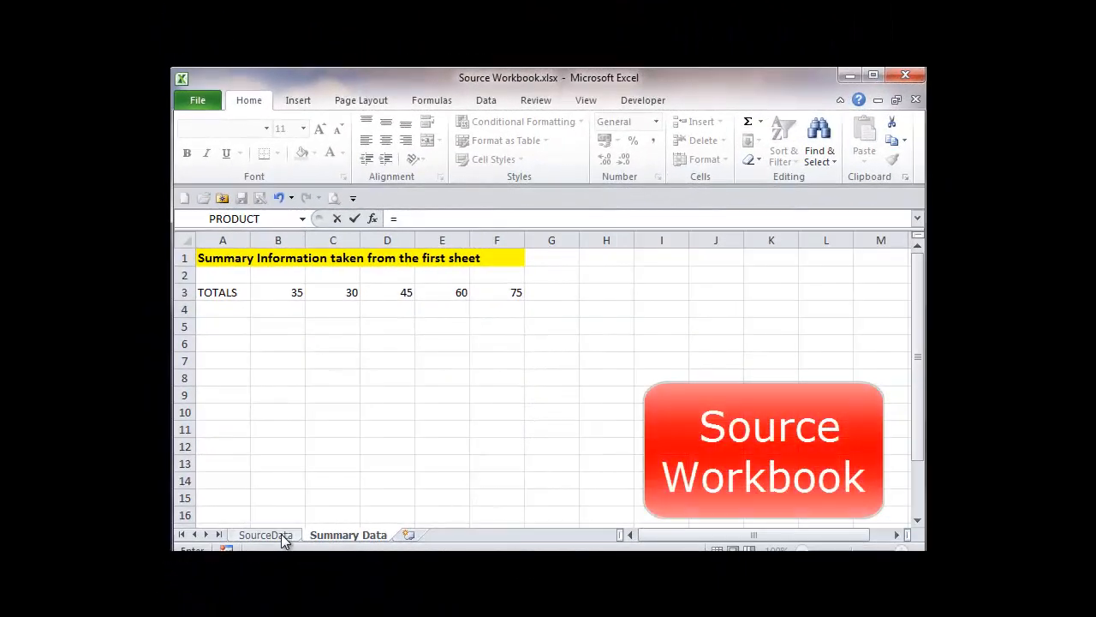
click(282, 535)
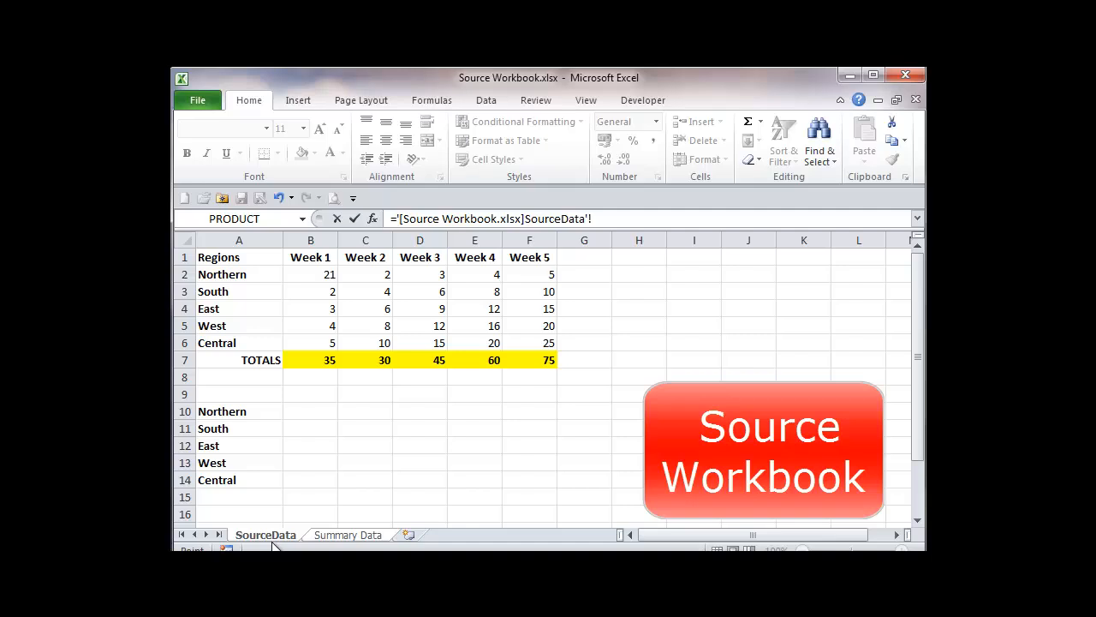
click(242, 361)
click(612, 219)
key(BackSpace)
key(Left)
key(BackSpace)
click(354, 218)
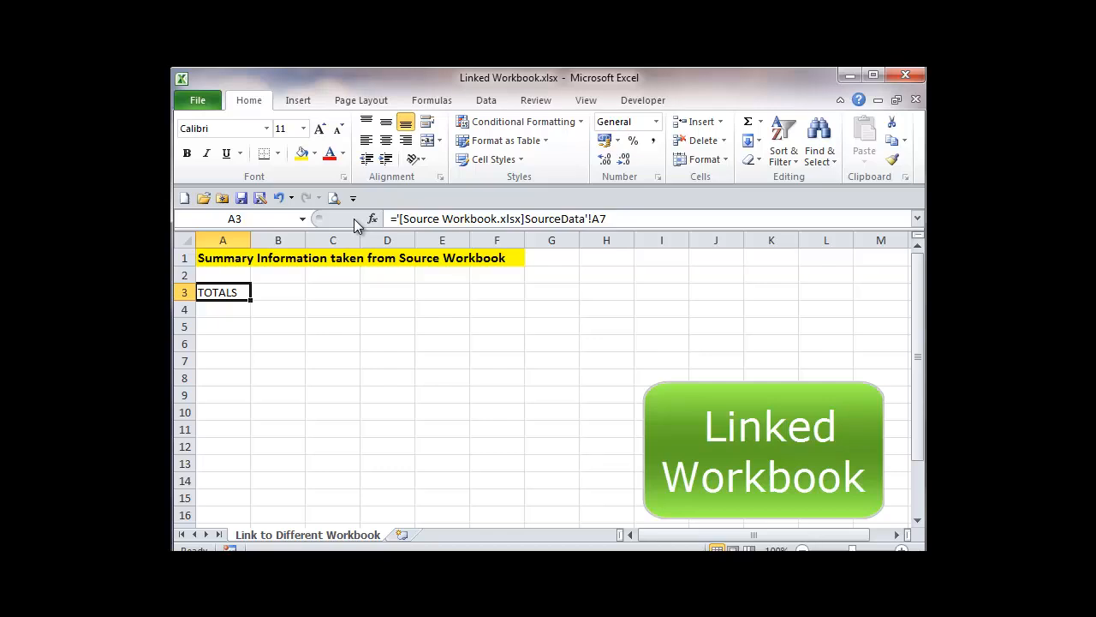
drag(250, 300, 504, 297)
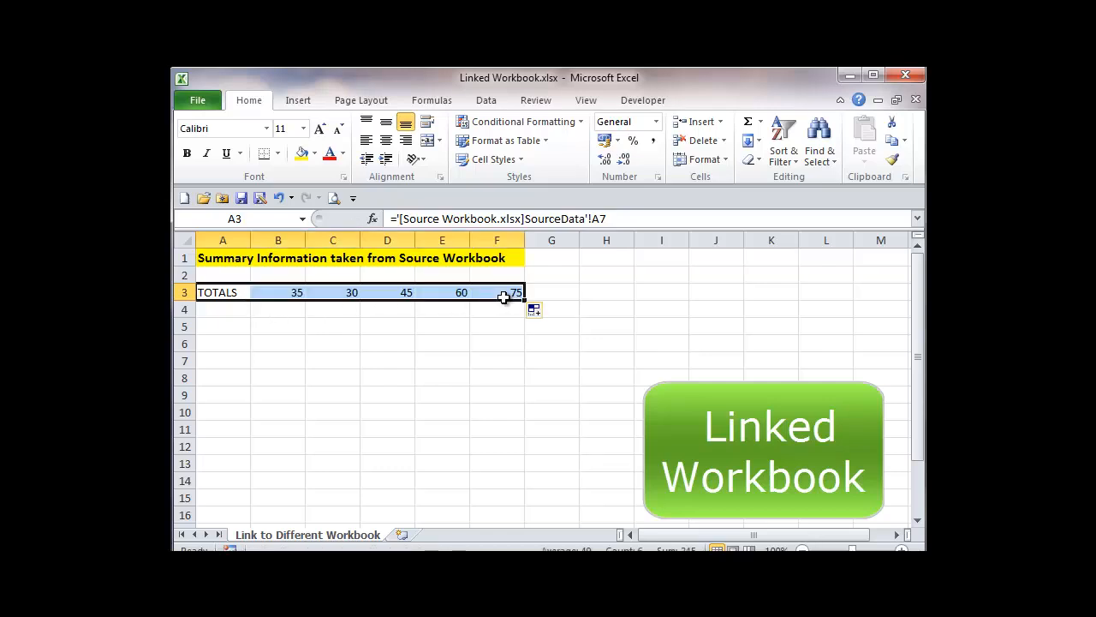
click(276, 355)
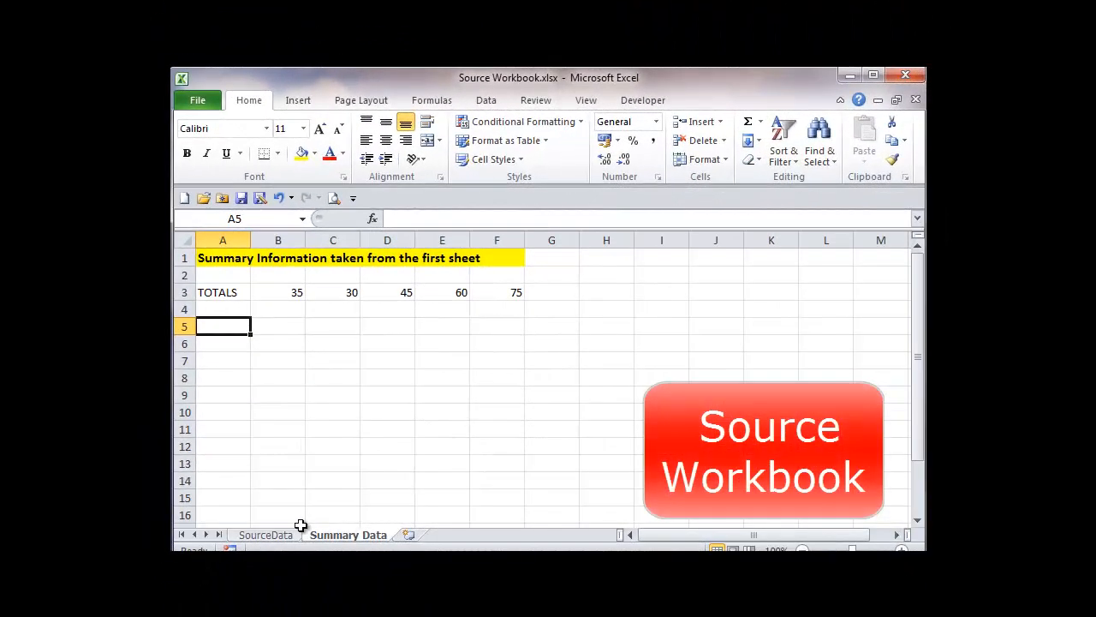
Set the Northern region's Week 1 value on the SourceData sheet of Source Workbook to 101.
click(291, 538)
click(307, 276)
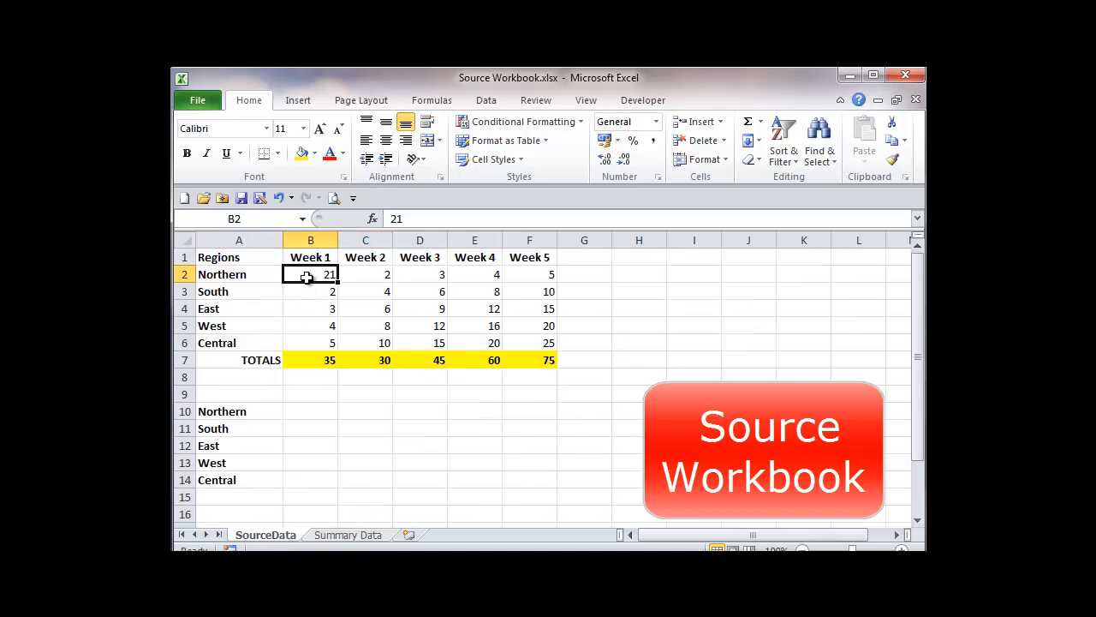
text(101)
key(Tab)
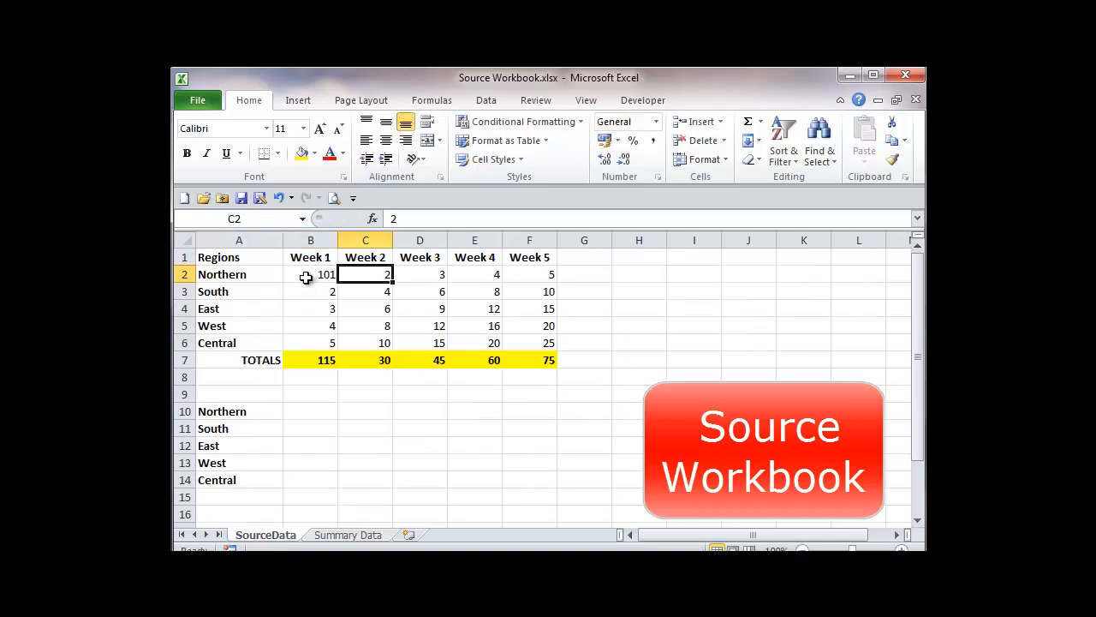